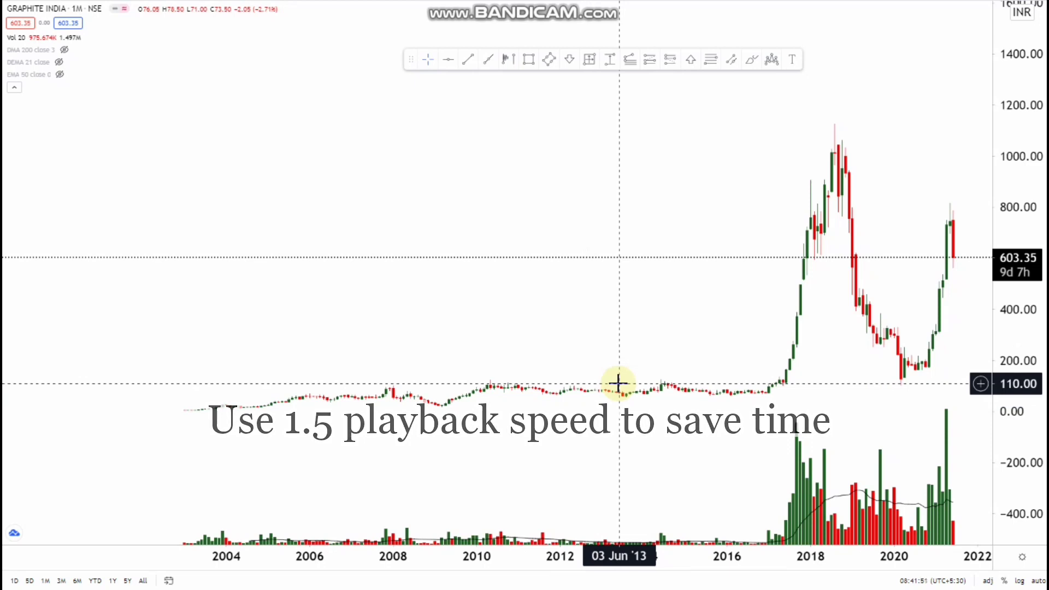
Zoom the monthly Graphite India chart's time axis to cover 2009 through 2021
scroll(618, 382, up, 4)
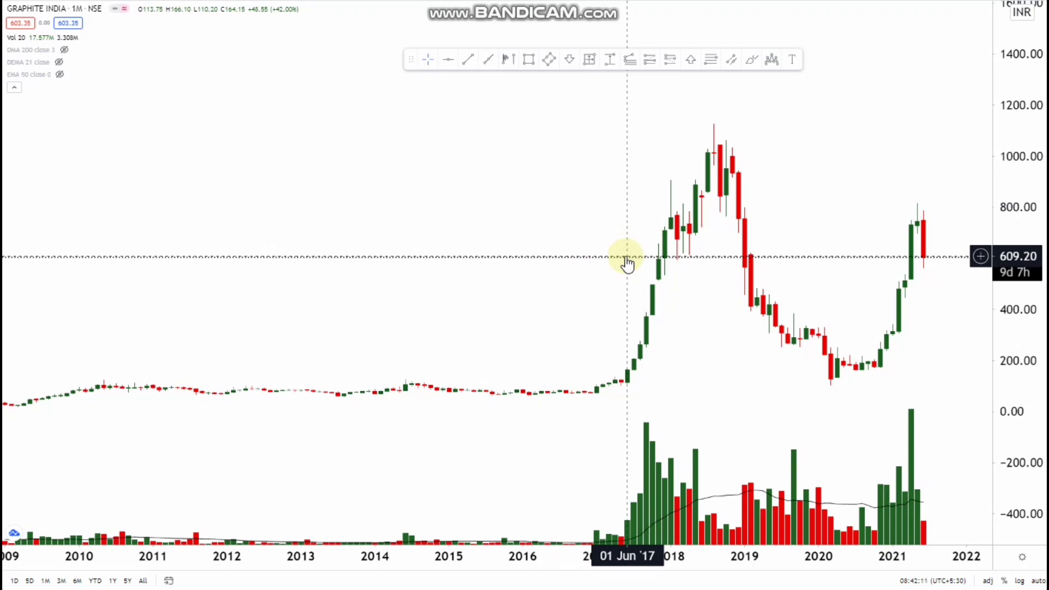
Zoom to 2015–2022 and draw yellow rectangle zones around 603 and 916–984
scroll(627, 263, up, 5)
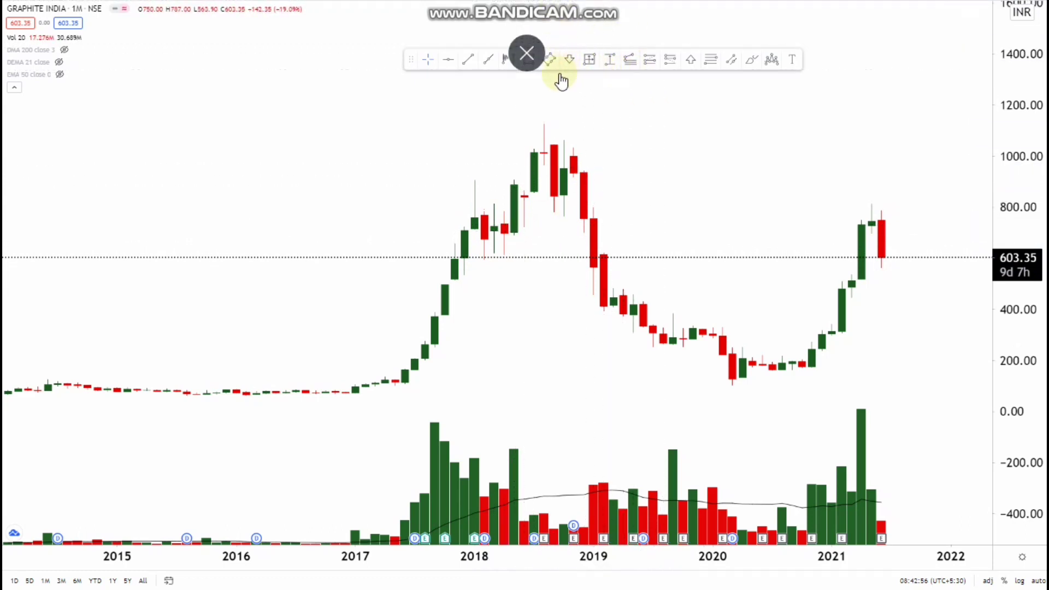
click(528, 59)
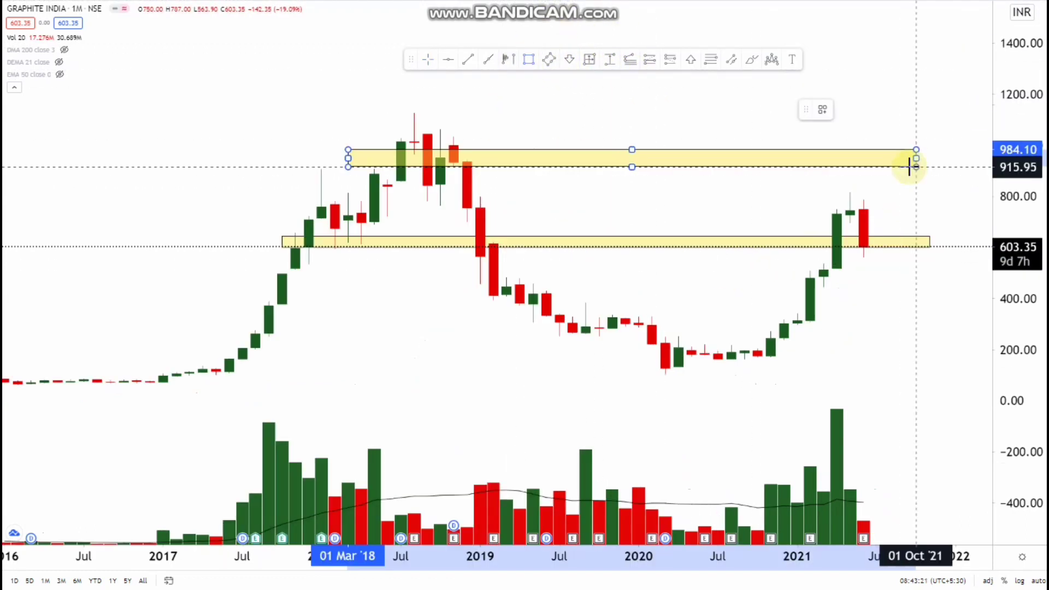
Drag the upper yellow rectangle down and left to cover roughly 786–852
drag(696, 155, 653, 181)
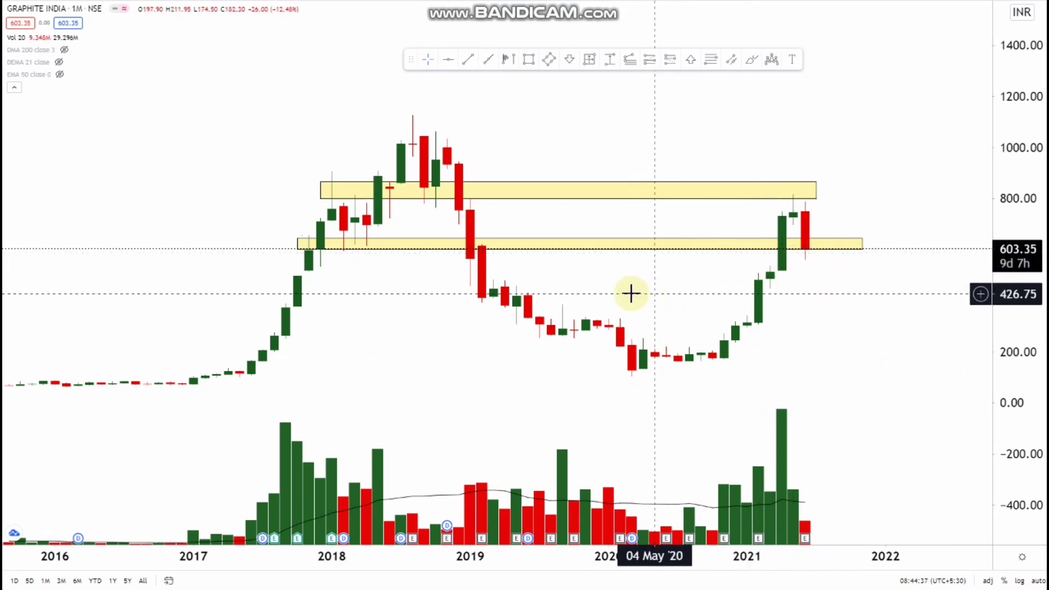
Switch Graphite India to the 1W interval, keeping both yellow zones from 2018 to mid-2021
click(724, 242)
click(651, 343)
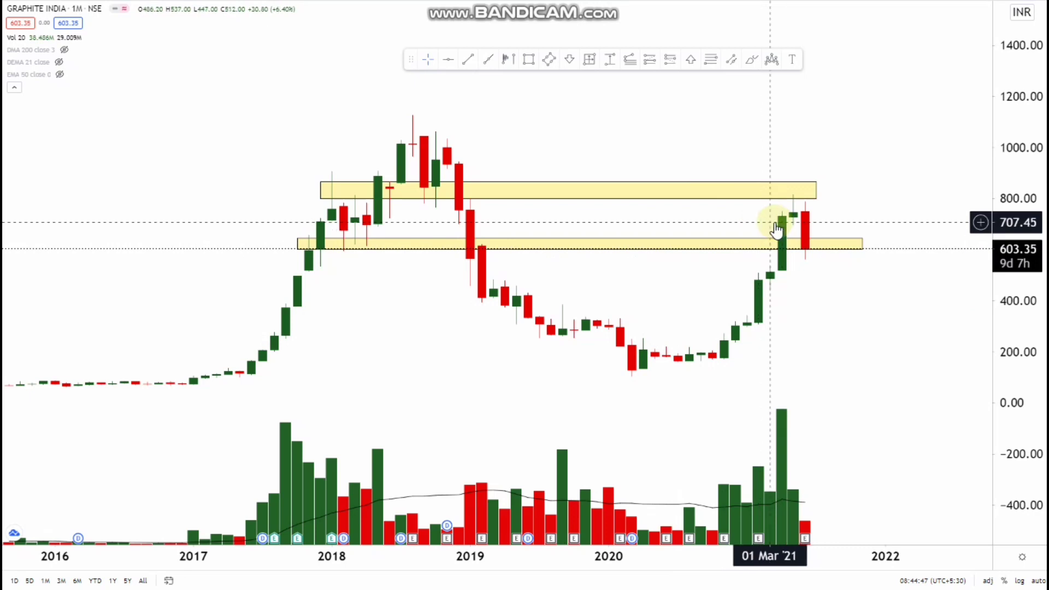
scroll(765, 230, up, 3)
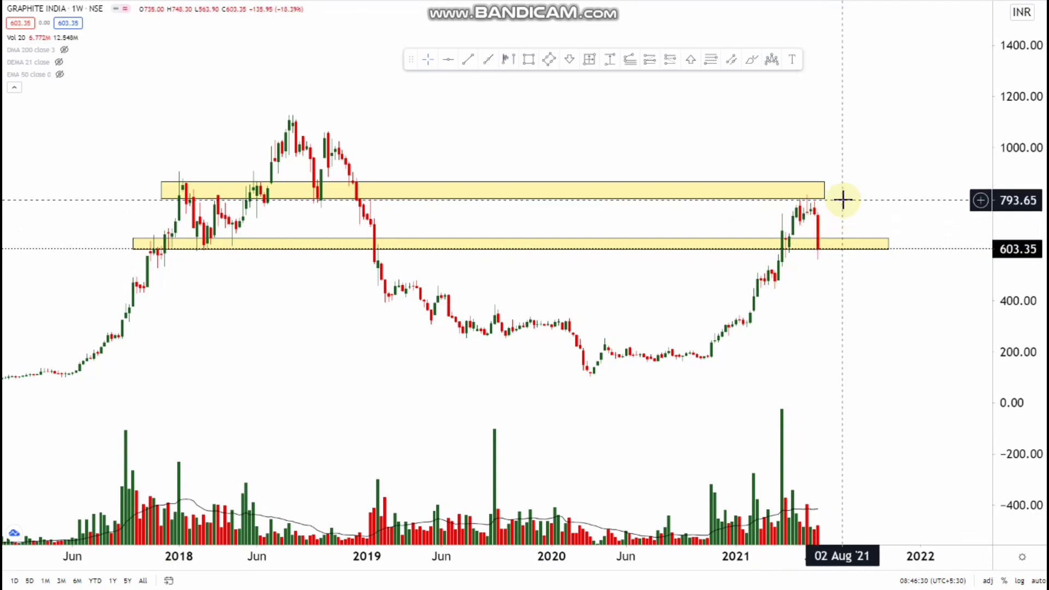
Zoom the weekly chart in on late-2020 onward candles: the rally stalling below the upper zone
click(837, 244)
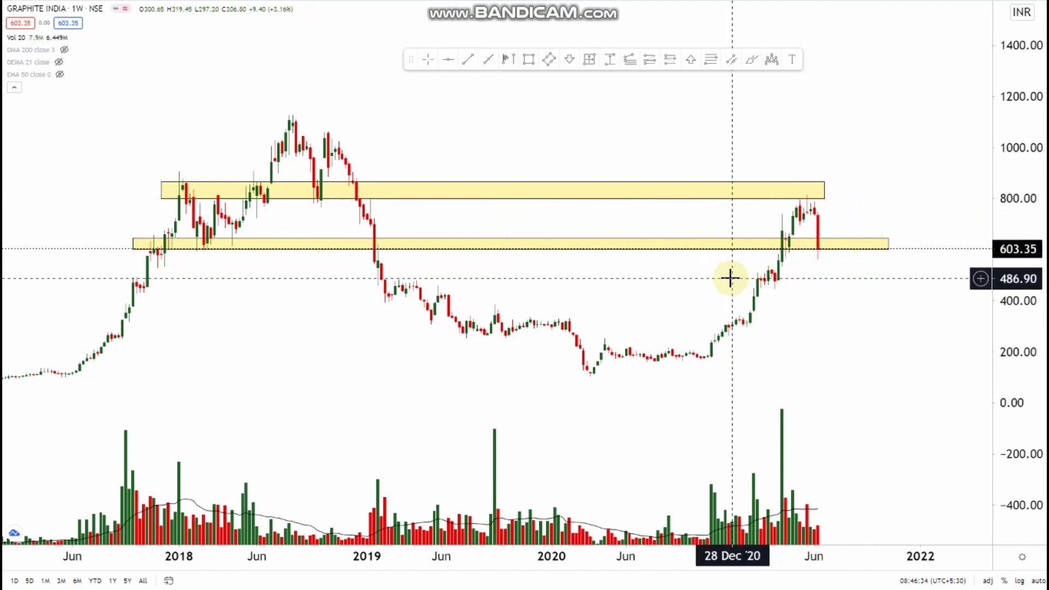
click(659, 271)
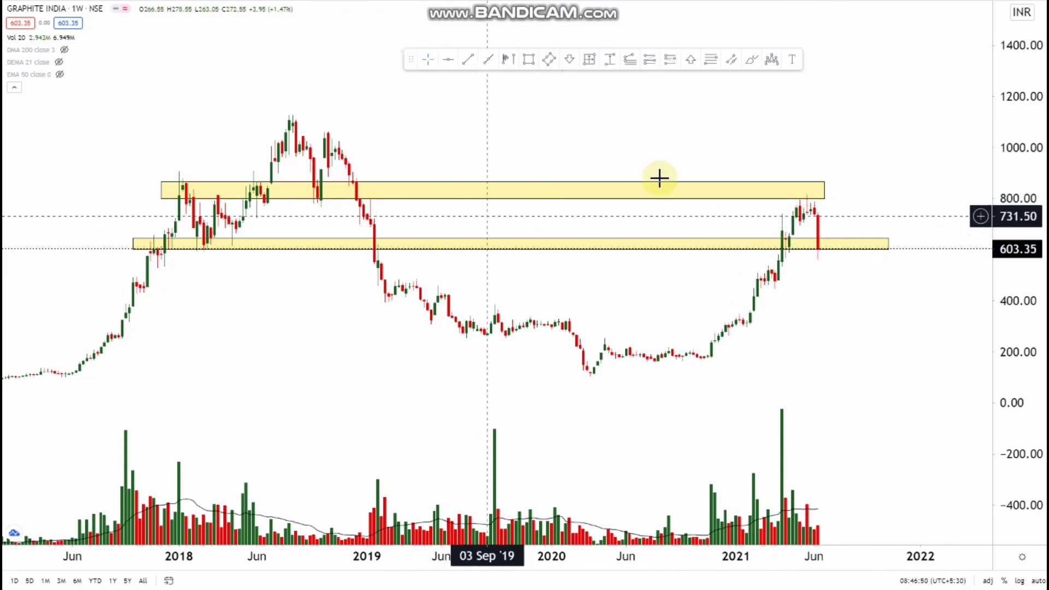
scroll(820, 213, up, 3)
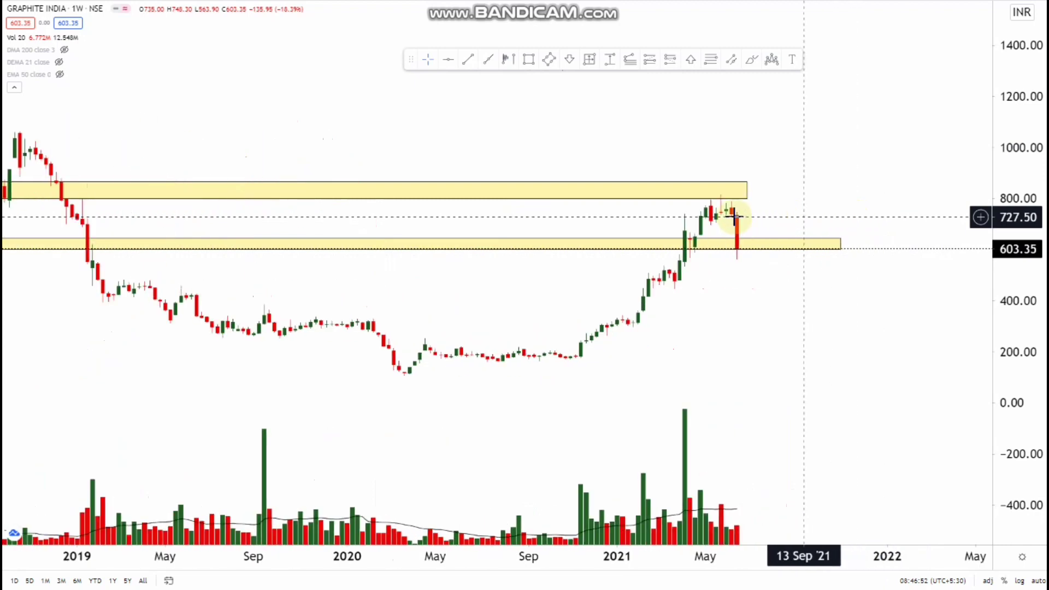
scroll(710, 219, down, 2)
scroll(801, 210, down, 2)
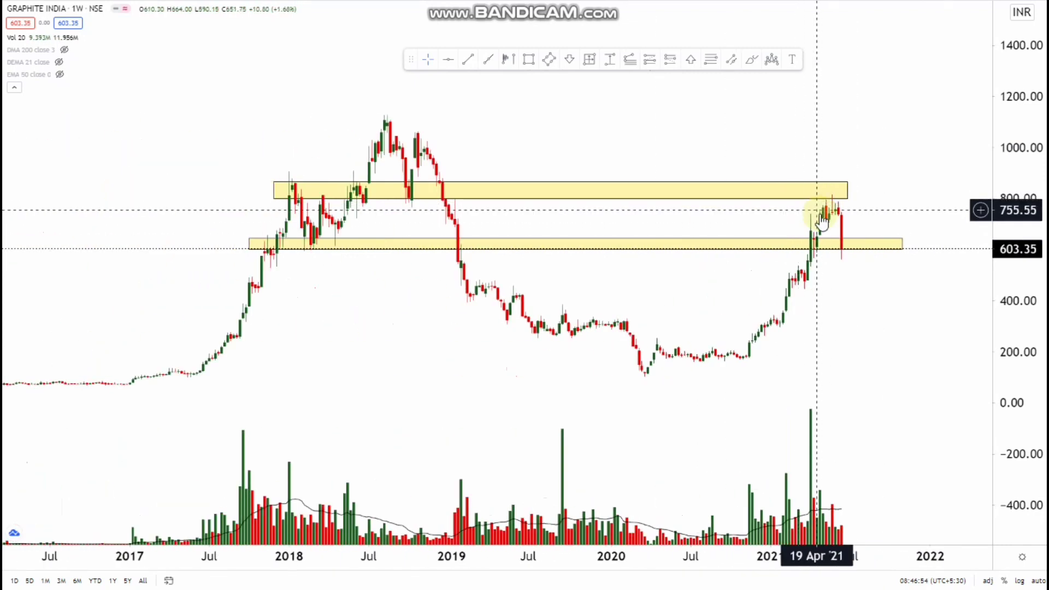
scroll(738, 225, up, 2)
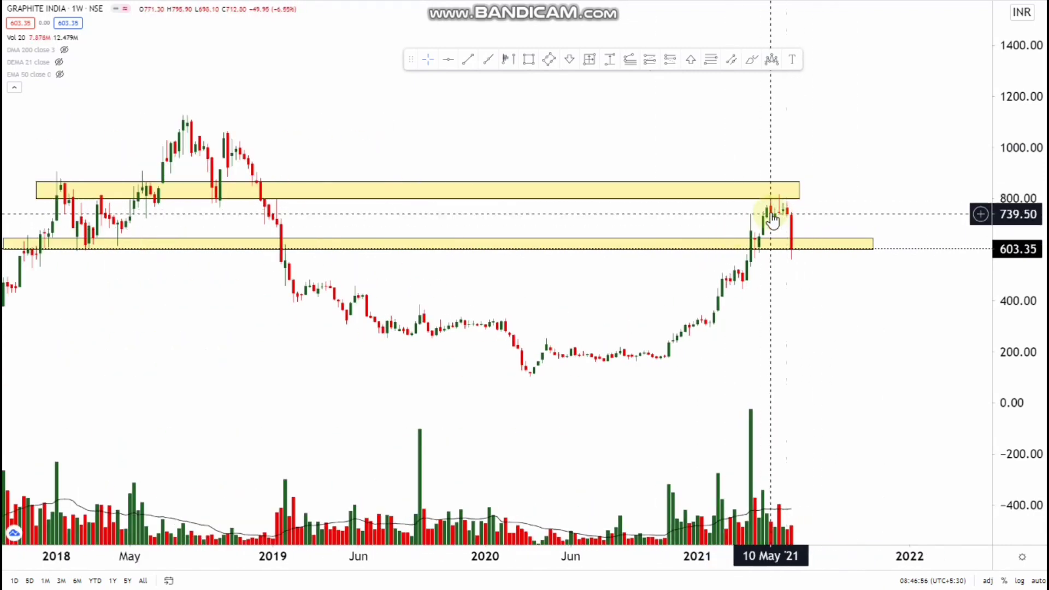
scroll(770, 225, up, 1)
scroll(770, 225, up, 1)
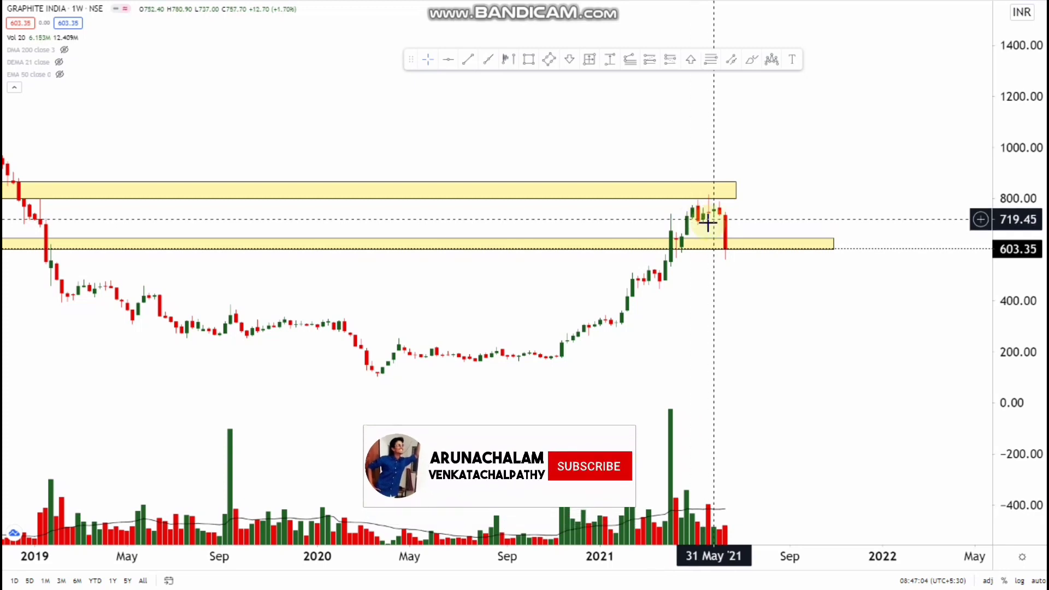
scroll(710, 219, up, 3)
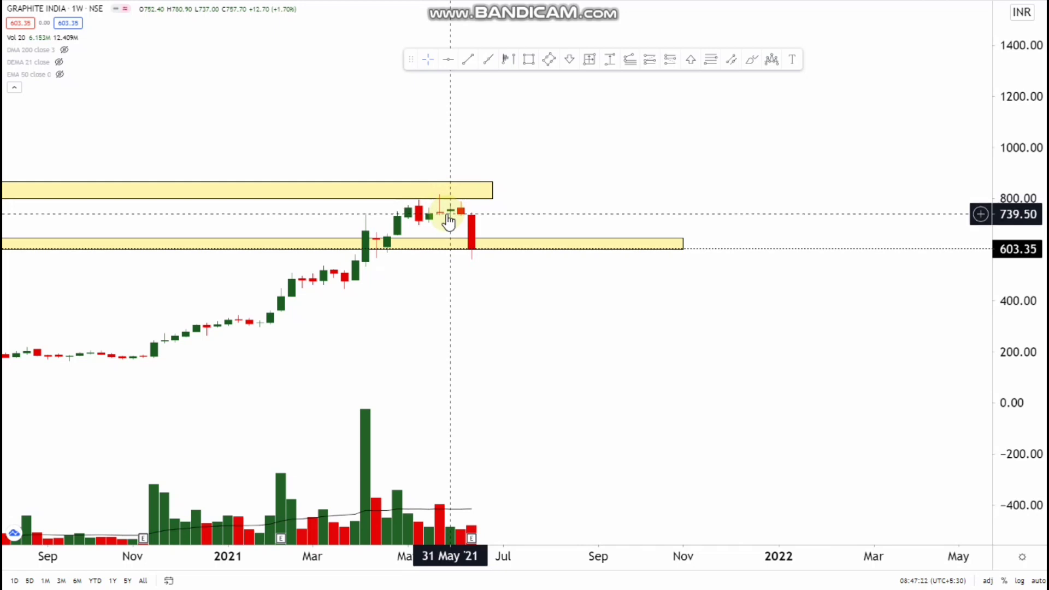
Zoom the weekly chart out to 2018–2022, showing zones near 800 and 603
scroll(449, 221, down, 3)
scroll(453, 212, down, 3)
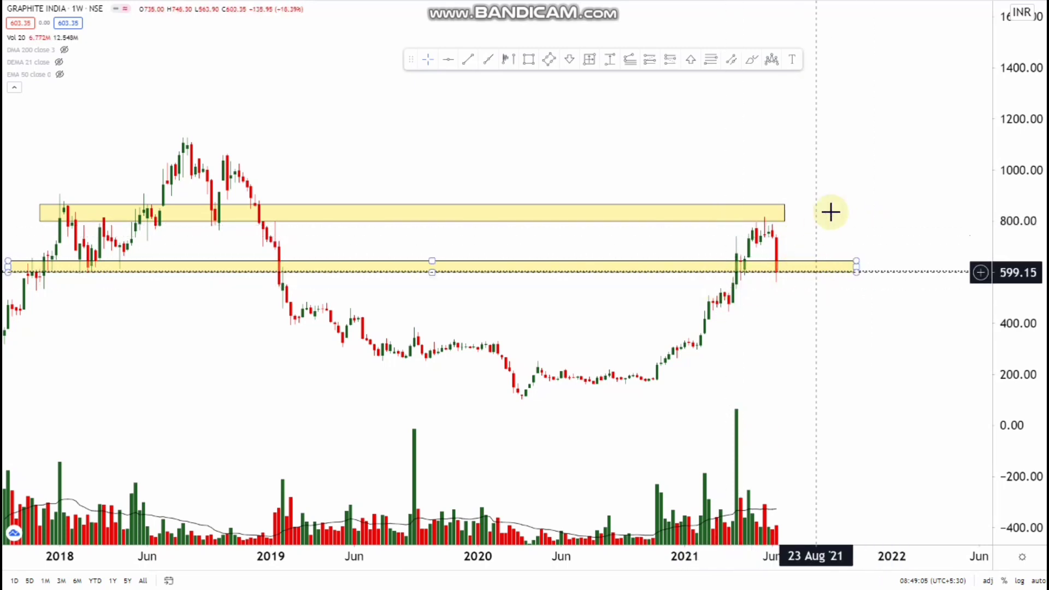
Change to the 1D interval showing February–June 2021 daily candles around both zones
scroll(786, 236, up, 5)
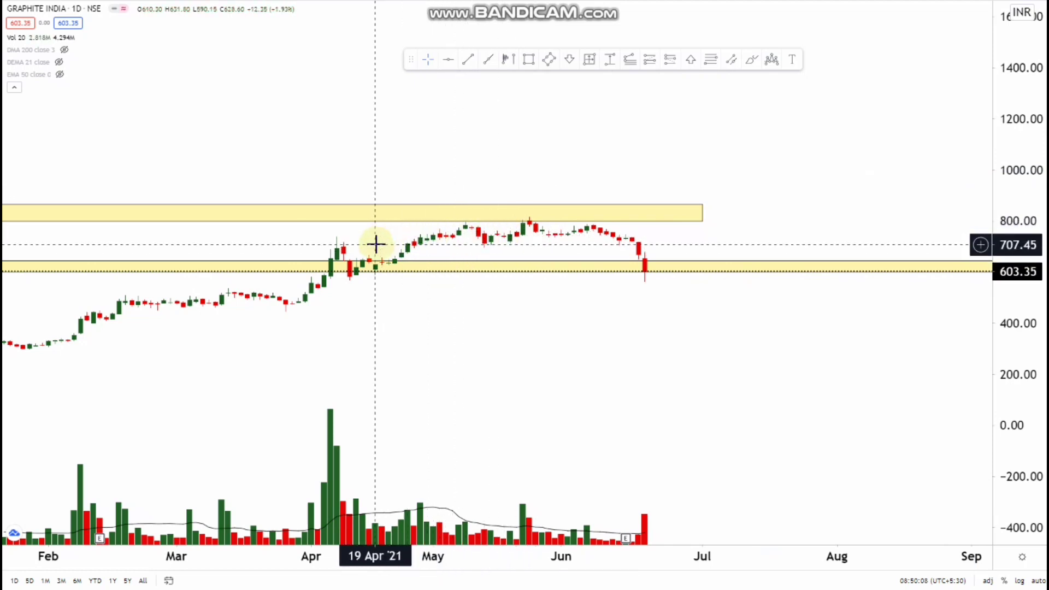
Draw a trend-line neckline near 711 from 07 Apr to 24 Jun
click(468, 61)
click(330, 243)
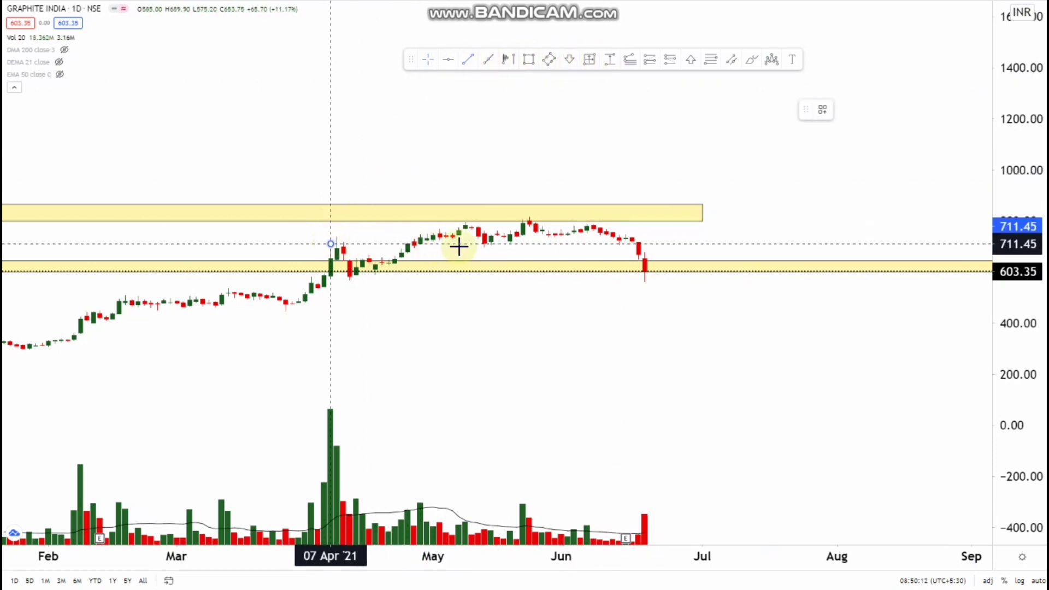
click(674, 241)
Stretch and pan the chart, then add a price-range box measuring 161.60 (24.53%) over 28 bars
scroll(692, 250, down, 3)
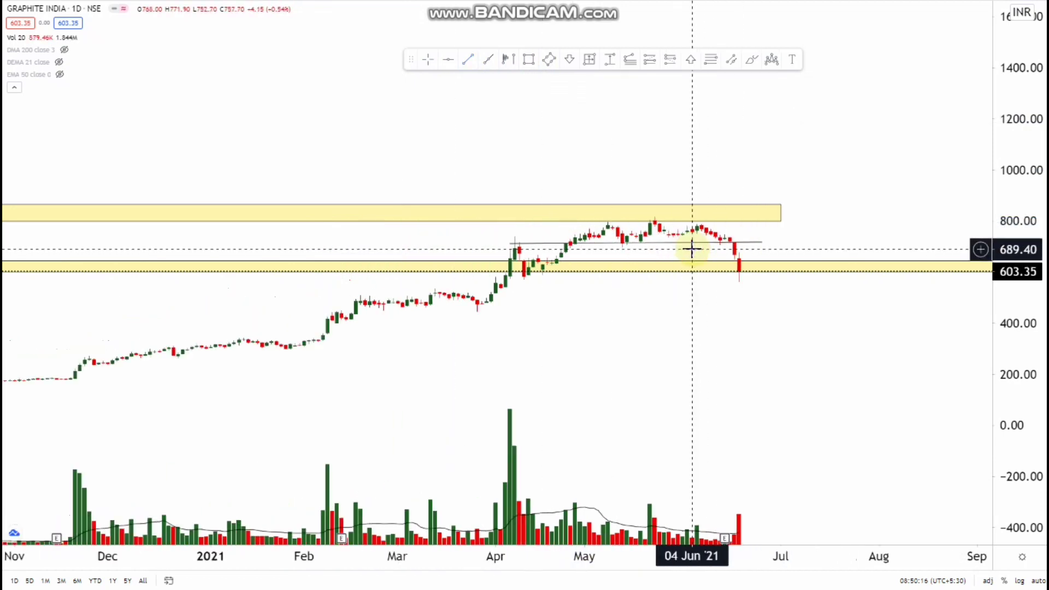
drag(1014, 365, 1014, 306)
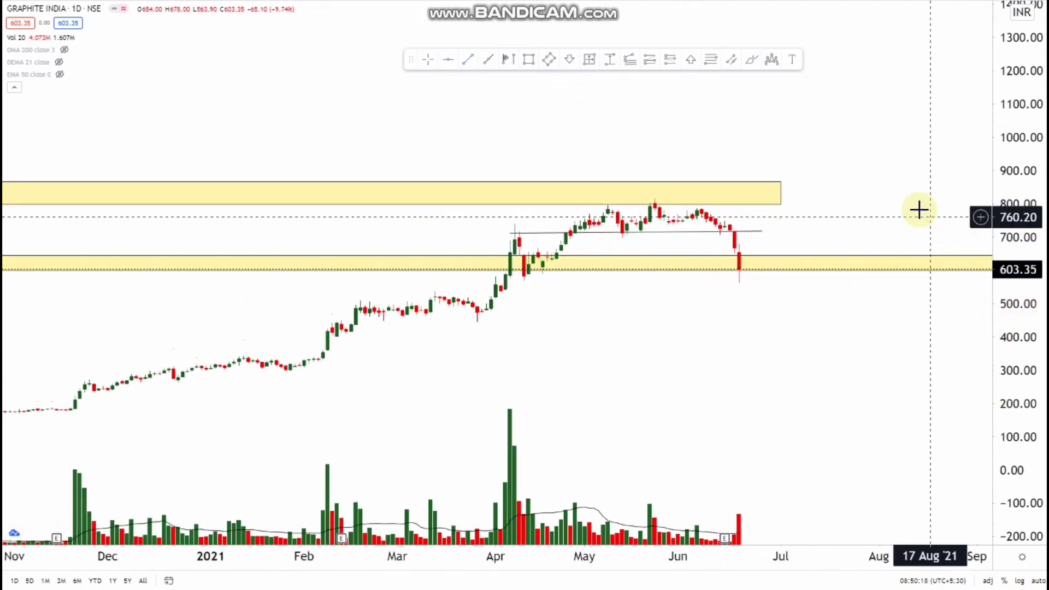
drag(919, 209, 790, 236)
scroll(677, 237, up, 3)
drag(628, 236, 659, 234)
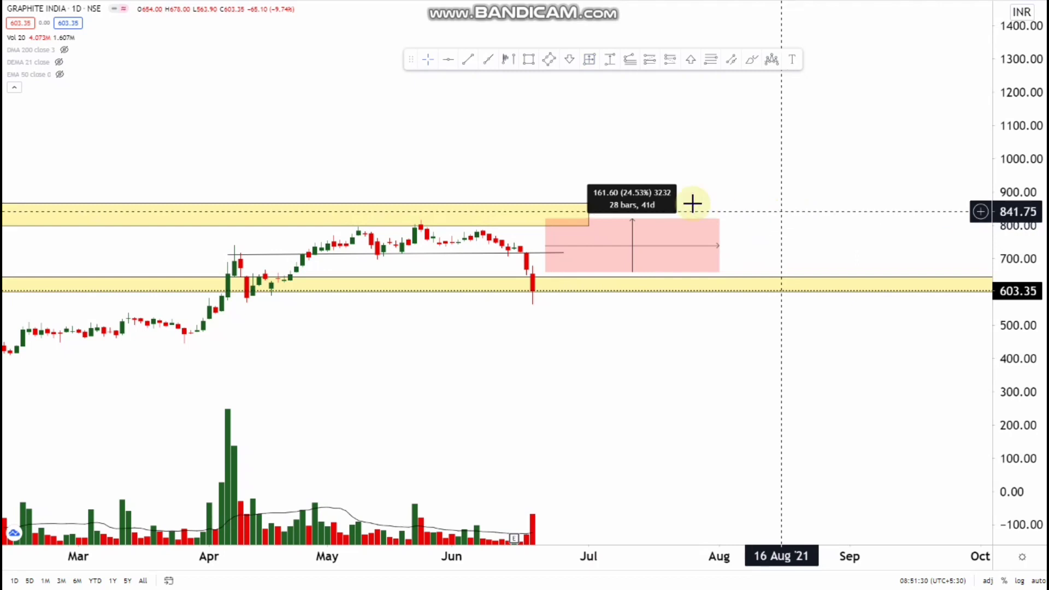
Brush a wavy projected price path past the last candle and show the EMA 50 line
click(728, 62)
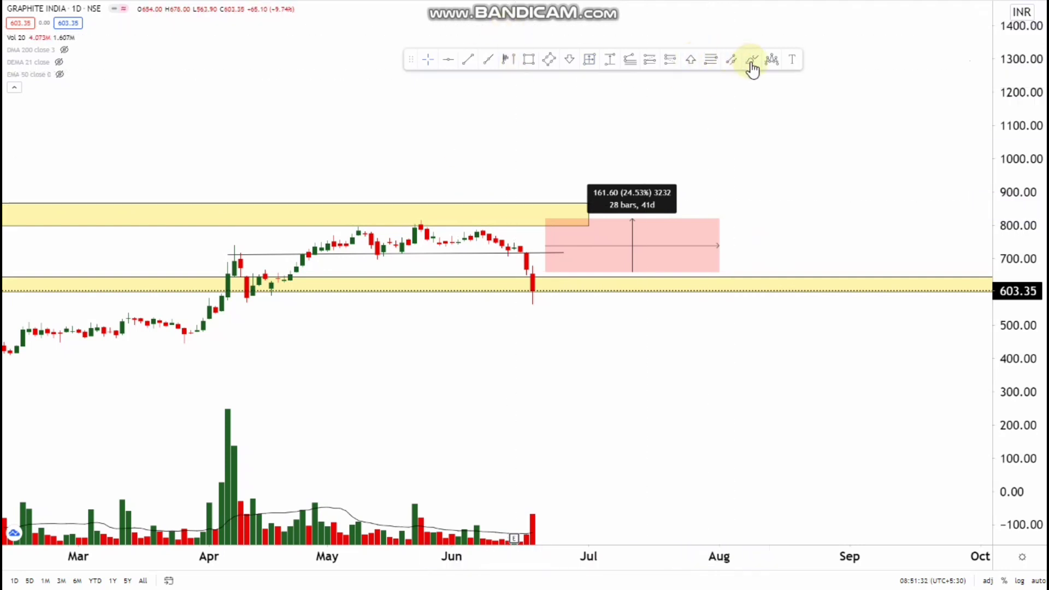
drag(347, 234, 429, 248)
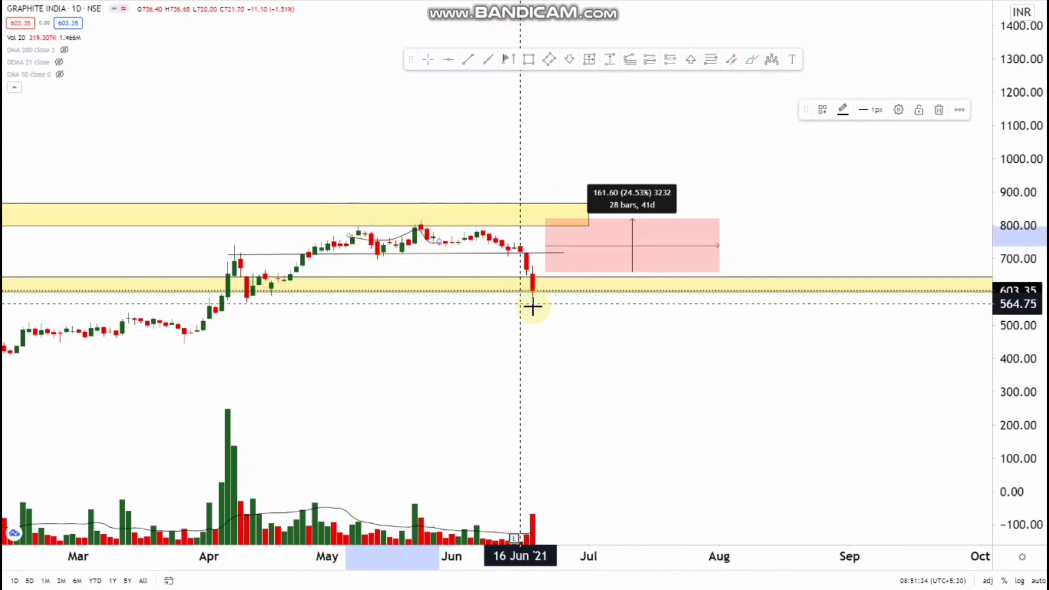
mouse_move(541, 285)
mouse_down()
mouse_move(615, 273)
mouse_move(684, 282)
mouse_up()
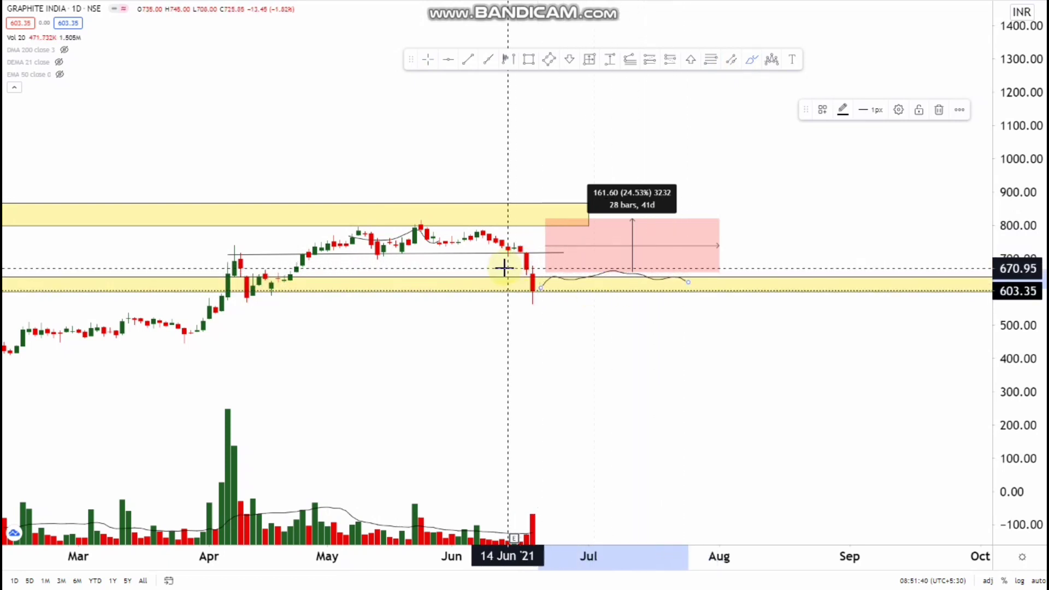
drag(510, 268, 626, 269)
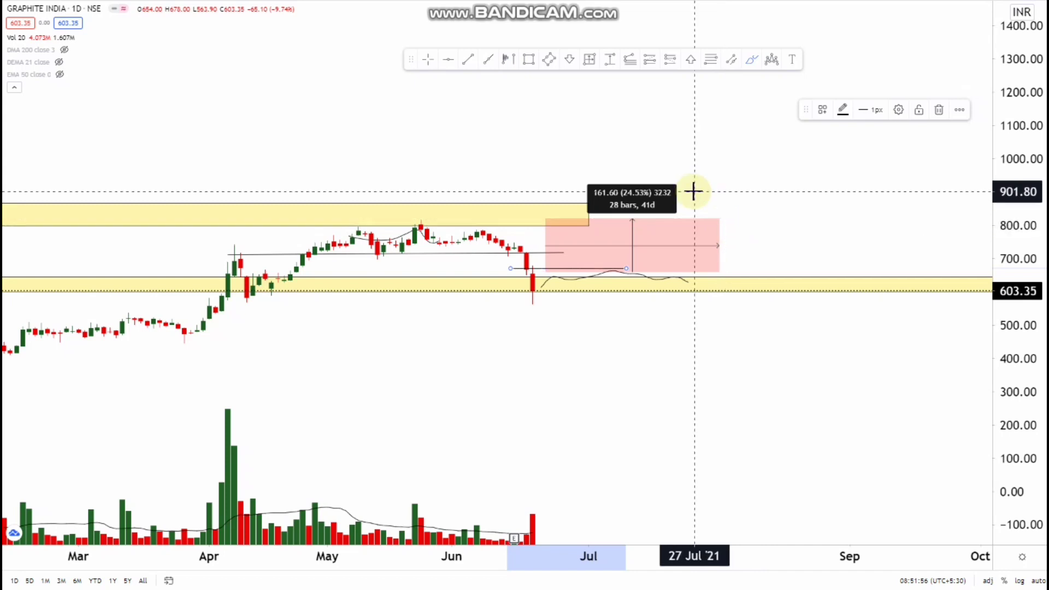
click(60, 75)
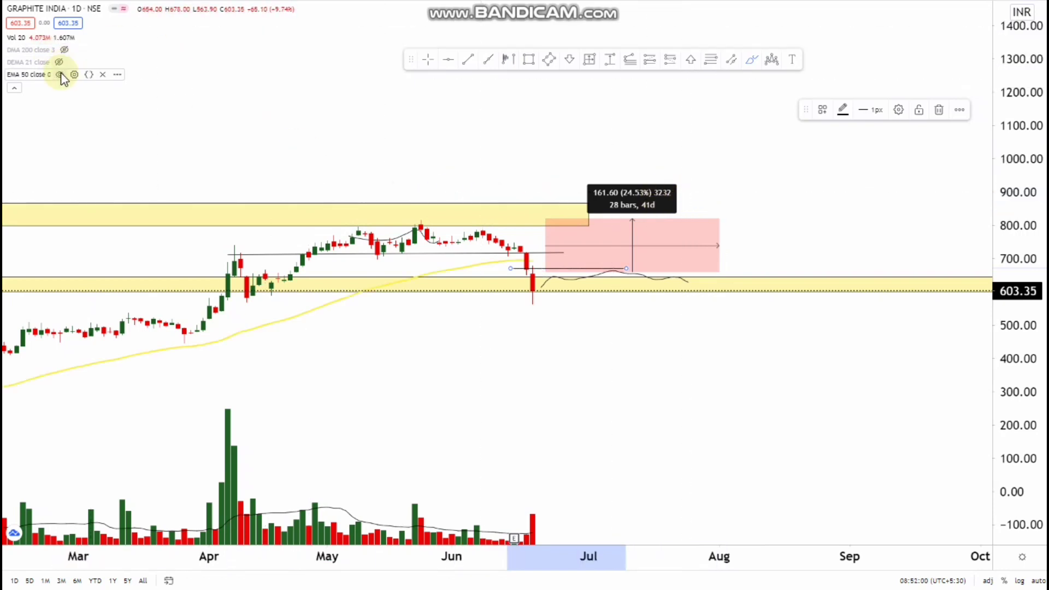